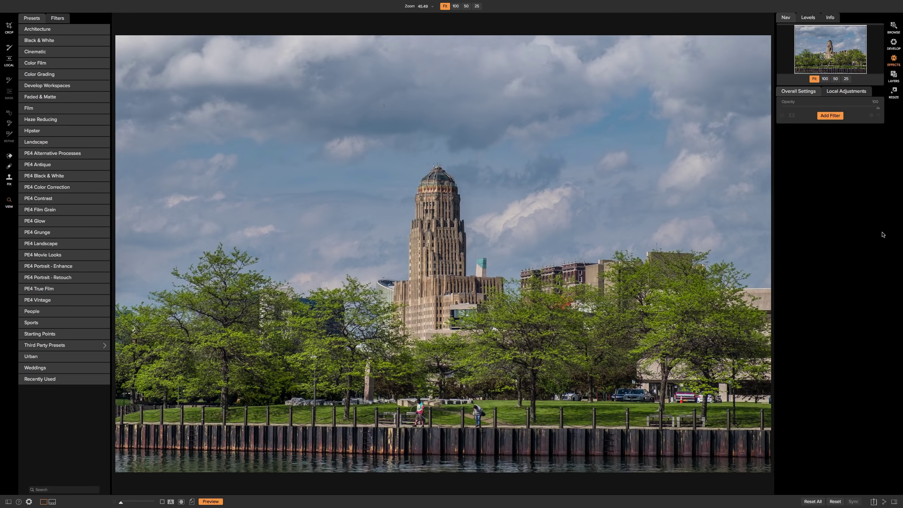
Step: Add a Cross Process filter, Blue at Amount 100, tinting the city hall sky pink and teal
click(830, 117)
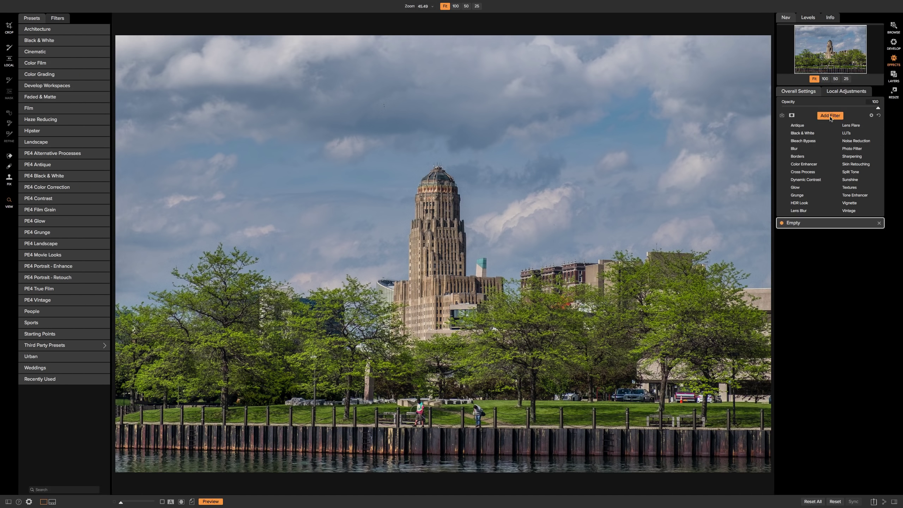
click(802, 173)
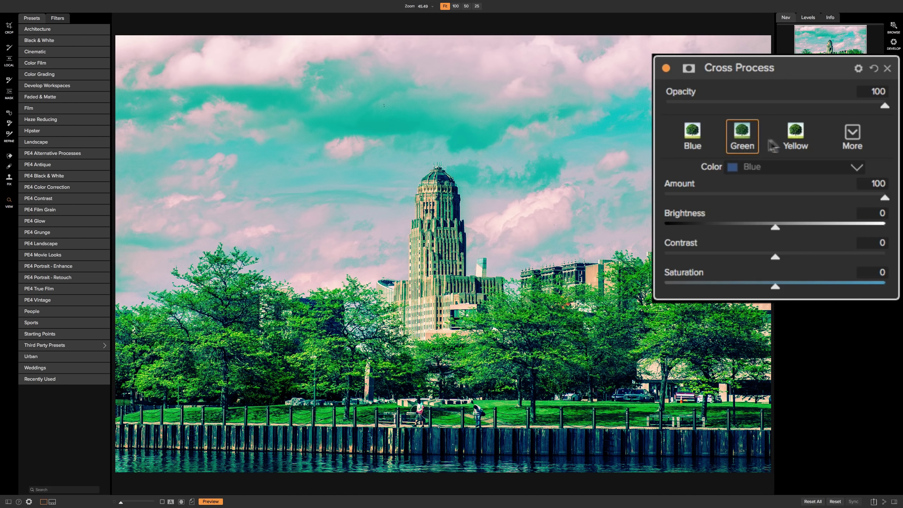
Step: Compare the Blue, Green and Yellow styles and the More list, ending on Green (Saturation -15)
click(690, 135)
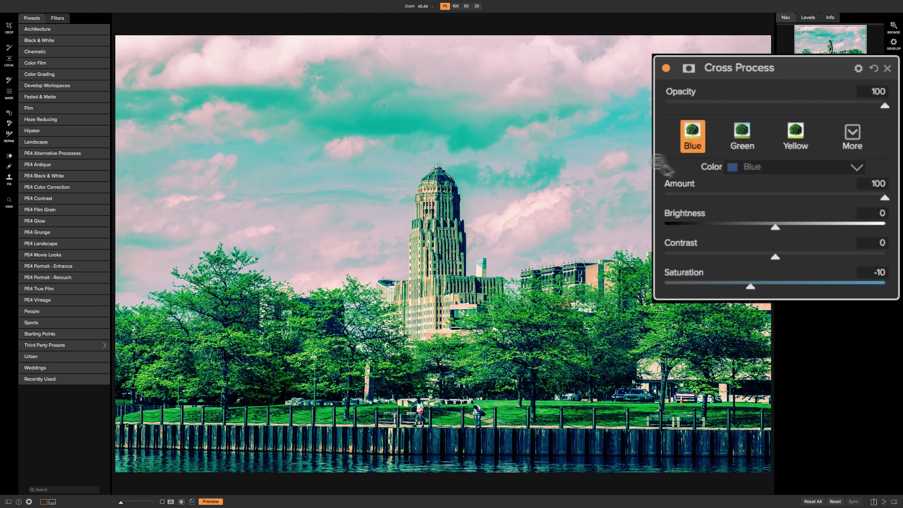
click(742, 135)
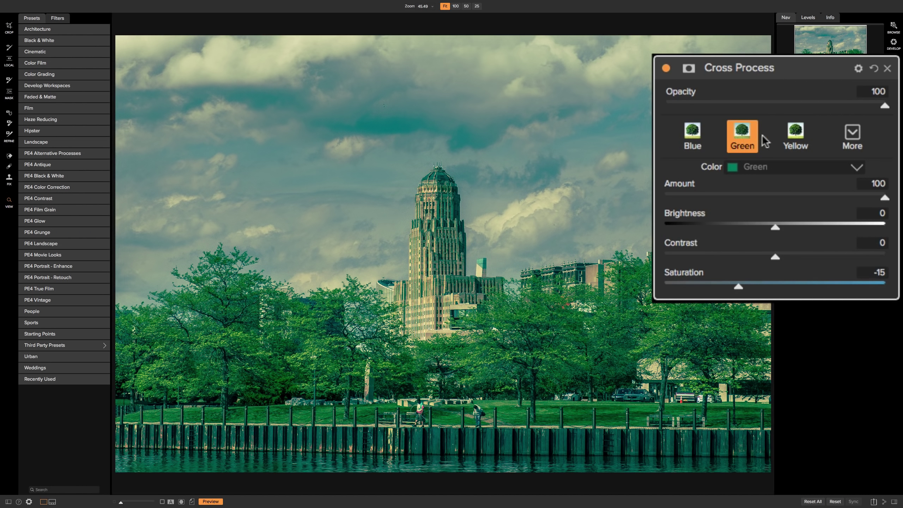
click(795, 134)
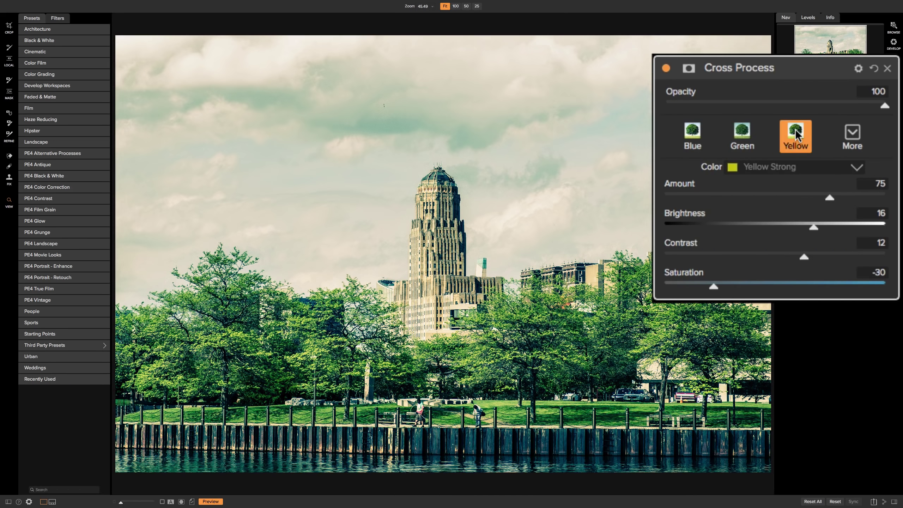
click(856, 133)
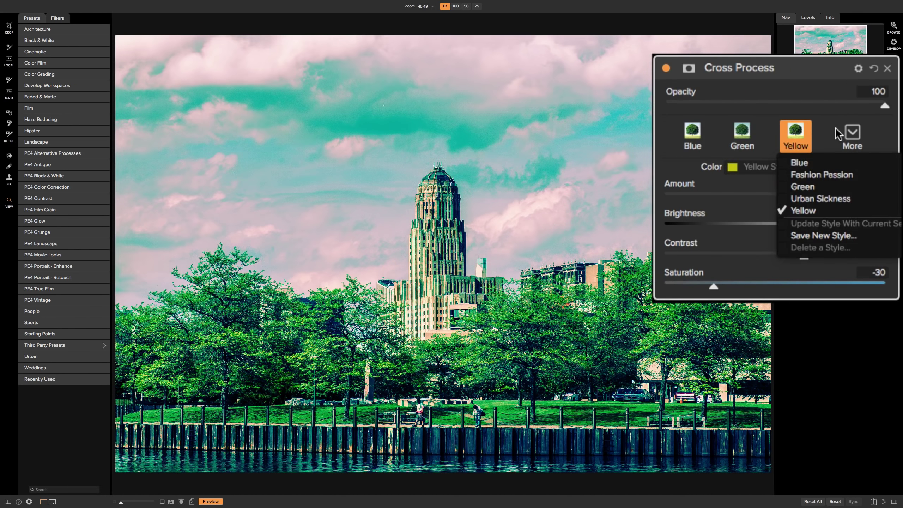
click(835, 127)
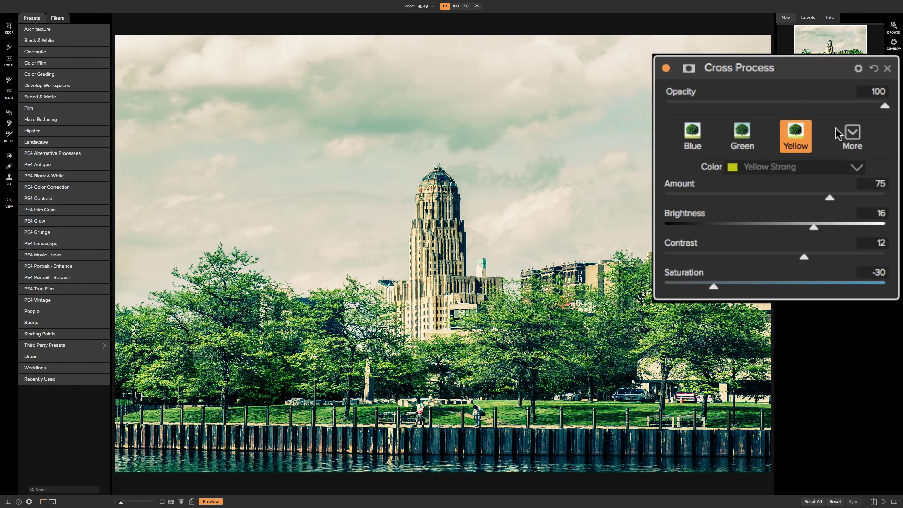
click(692, 135)
click(746, 131)
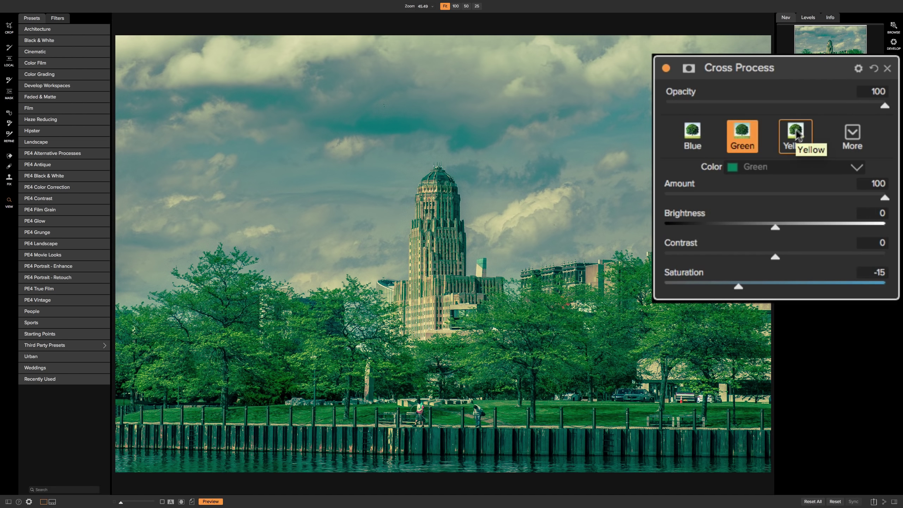
Step: Reset the filter, compare it off and on, then reapply Blue at Amount 100, Saturation 0
click(874, 71)
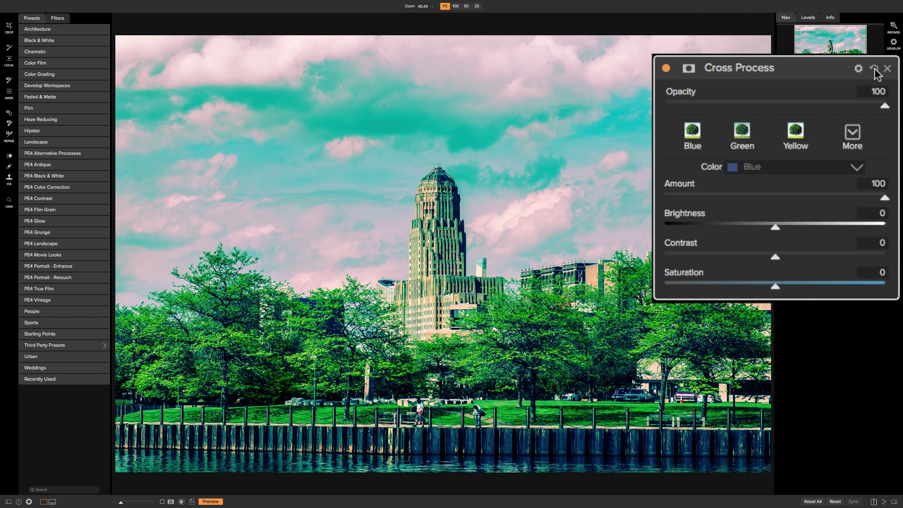
click(666, 68)
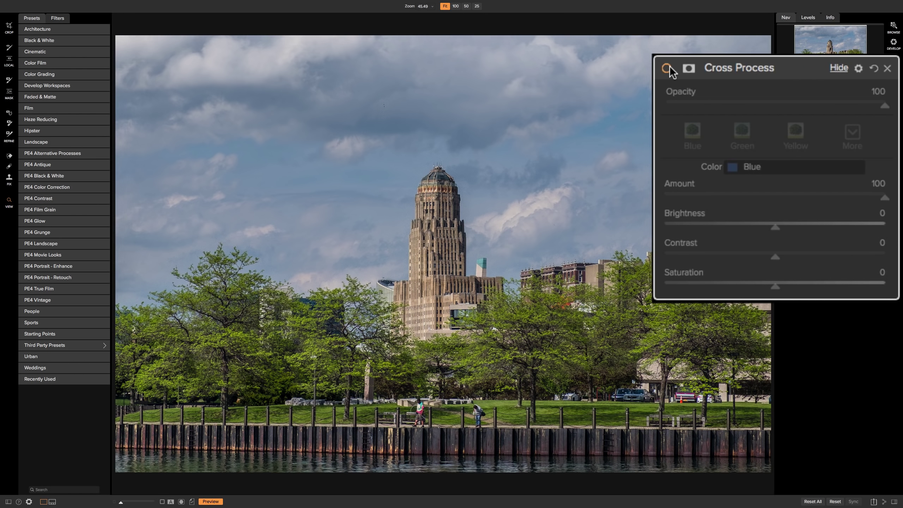
click(669, 67)
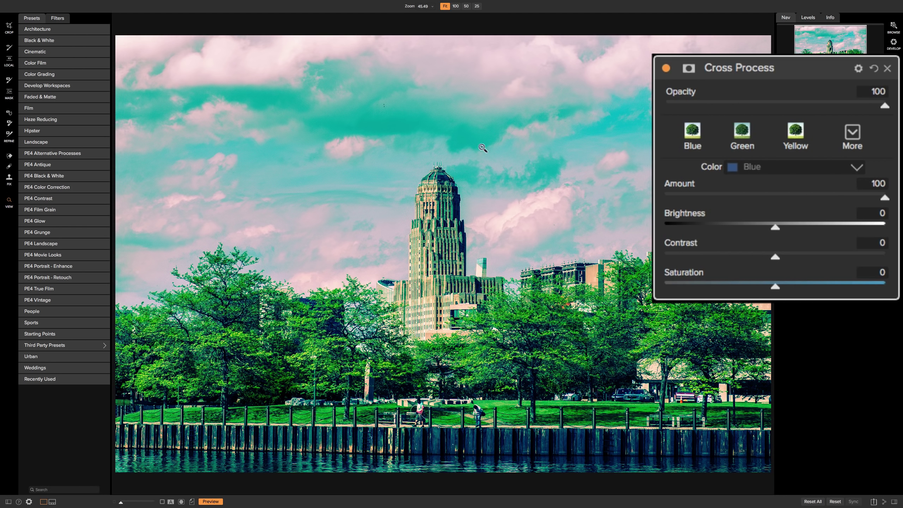
click(691, 136)
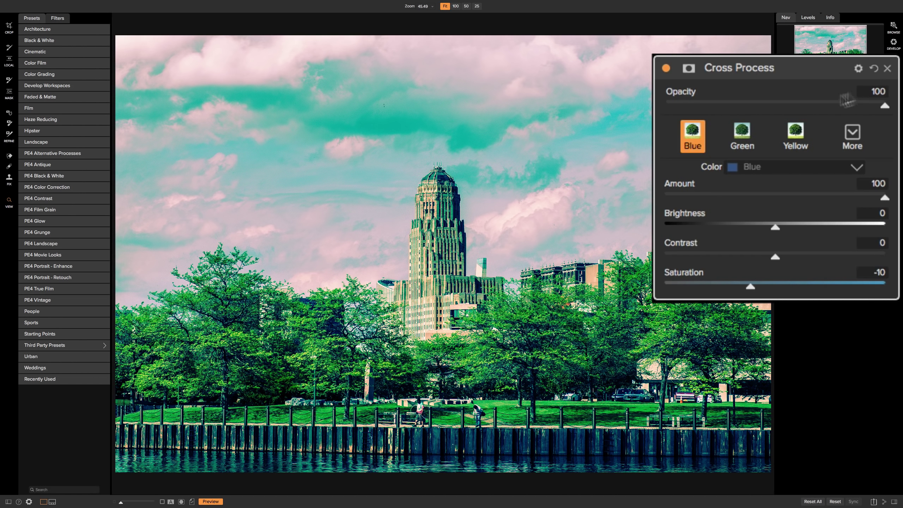
click(874, 69)
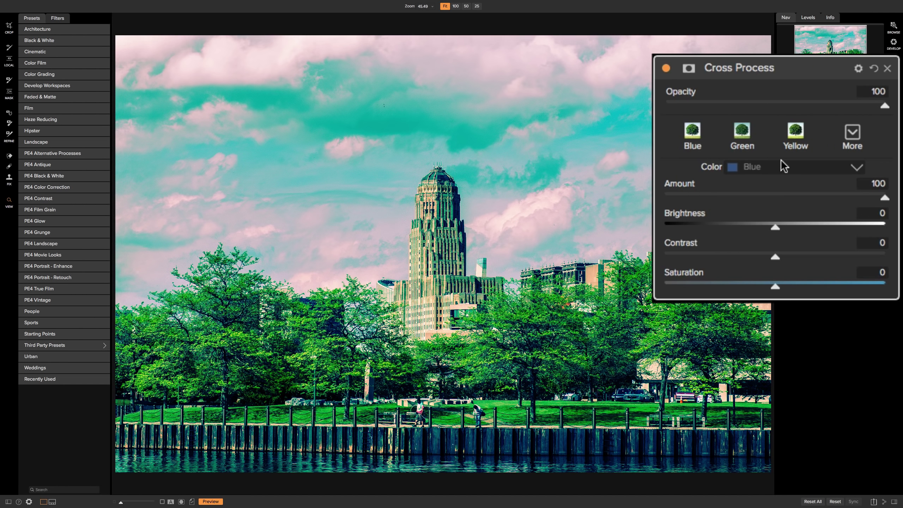
Step: Keep Blue as the colour, drop Amount to 0 to compare, then raise it to 85
click(855, 167)
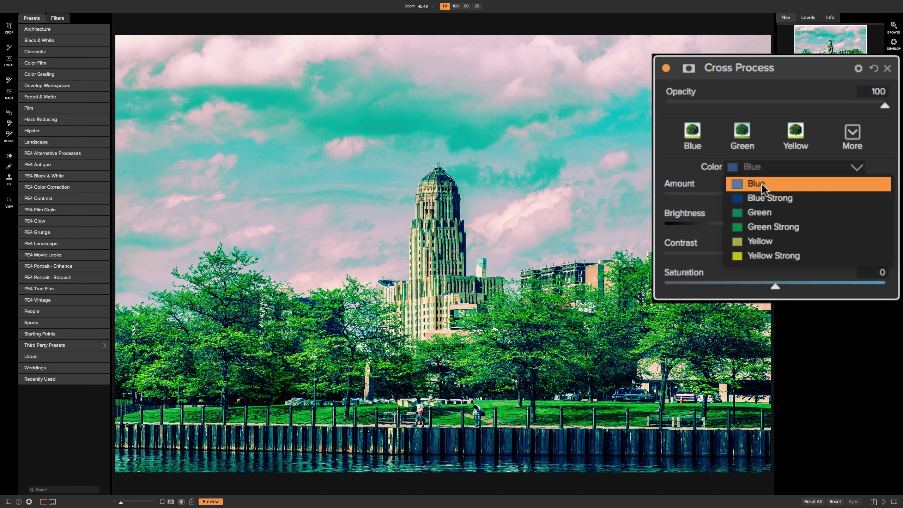
click(761, 184)
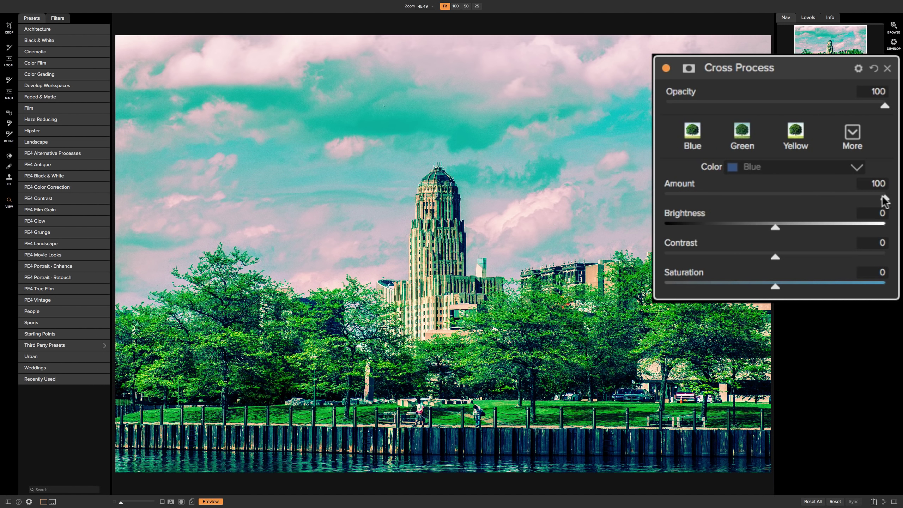
drag(883, 201, 665, 200)
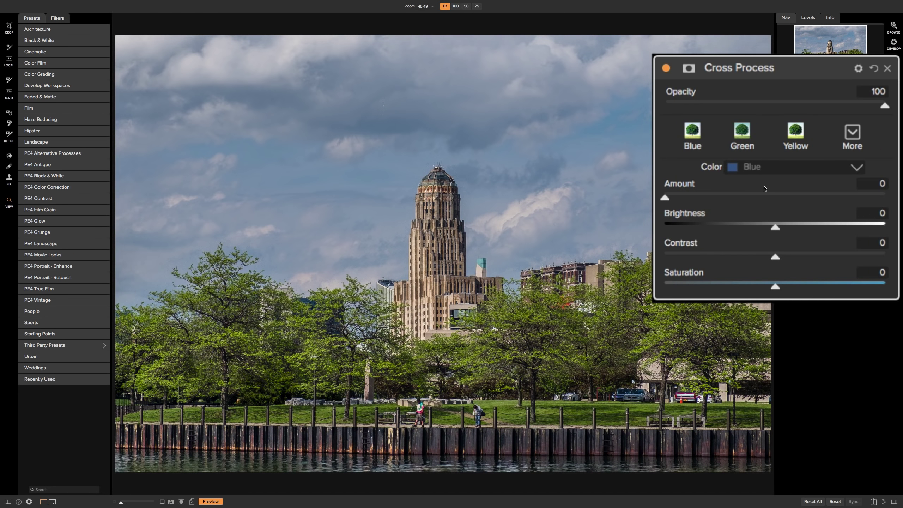
click(666, 68)
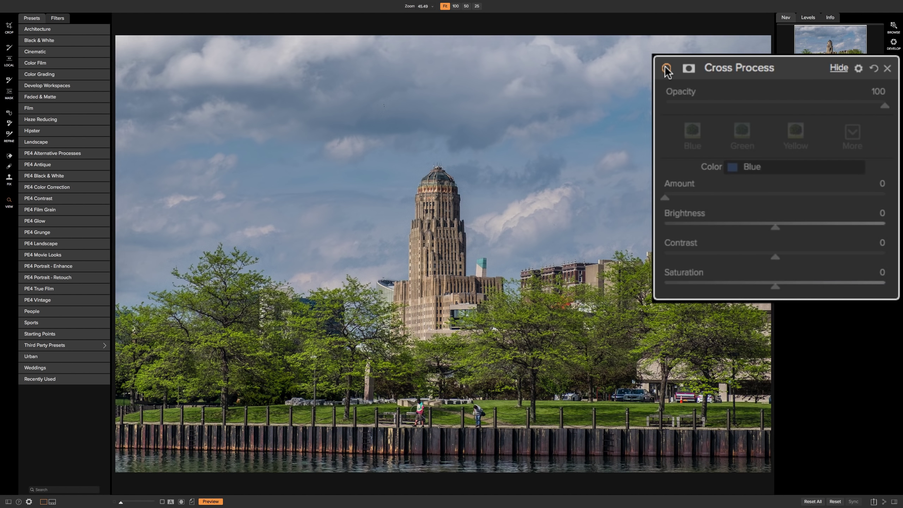
click(666, 67)
drag(663, 197, 852, 205)
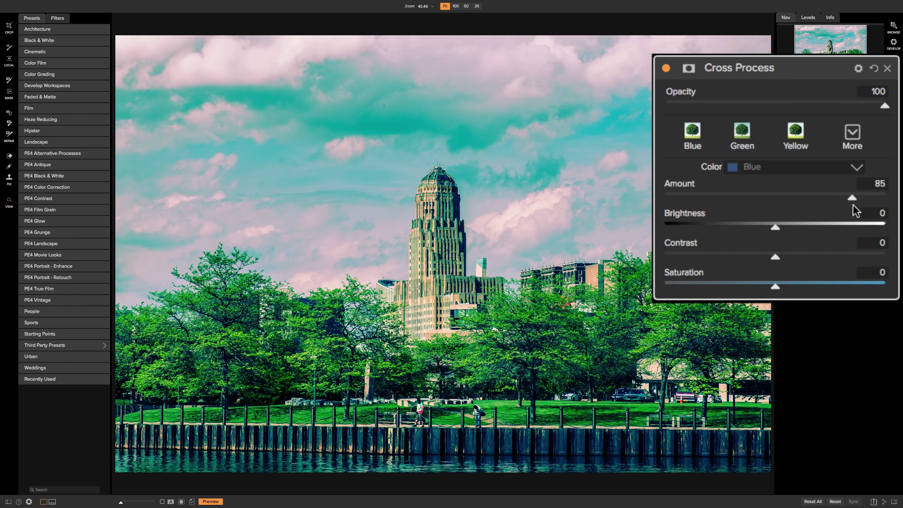
Step: Set Brightness -1, Contrast -42 after testing -100, Saturation 1 and Amount 79
mouse_move(775, 226)
mouse_down()
mouse_move(848, 227)
mouse_move(758, 226)
mouse_move(784, 227)
mouse_up()
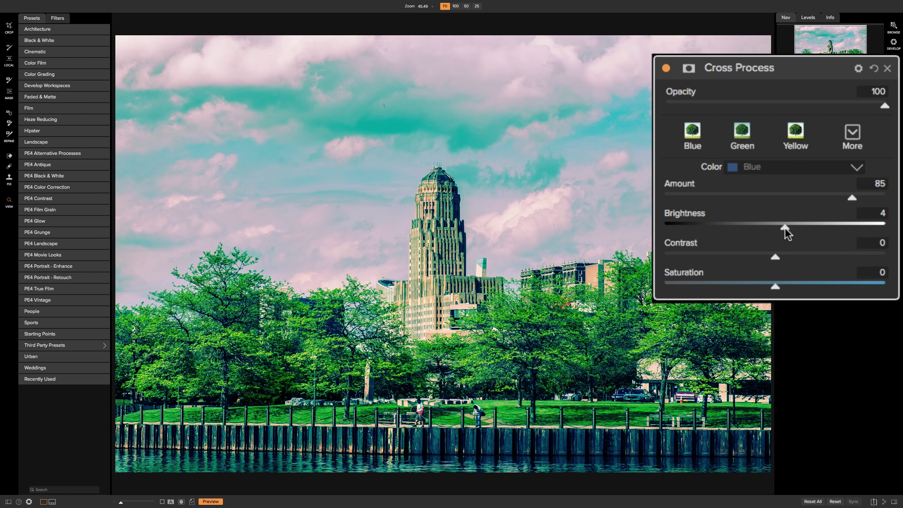
drag(784, 227, 765, 227)
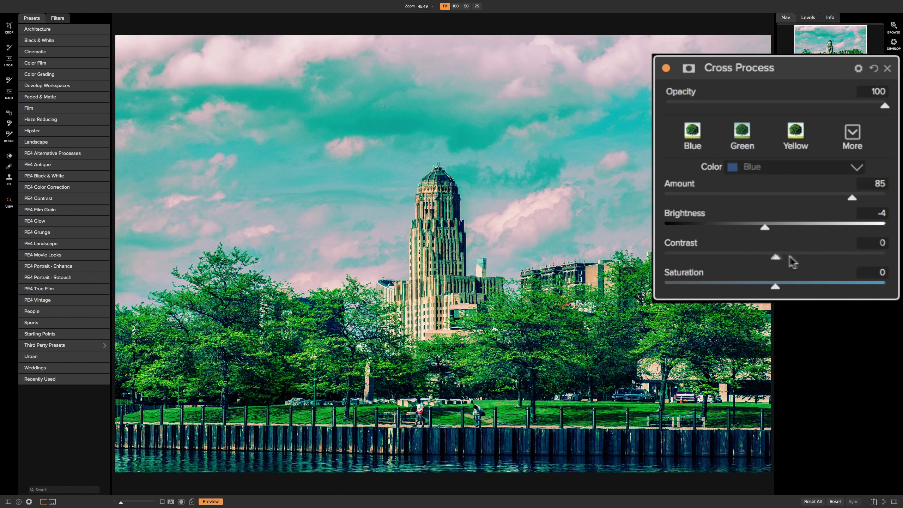
drag(792, 256, 771, 258)
drag(768, 256, 702, 258)
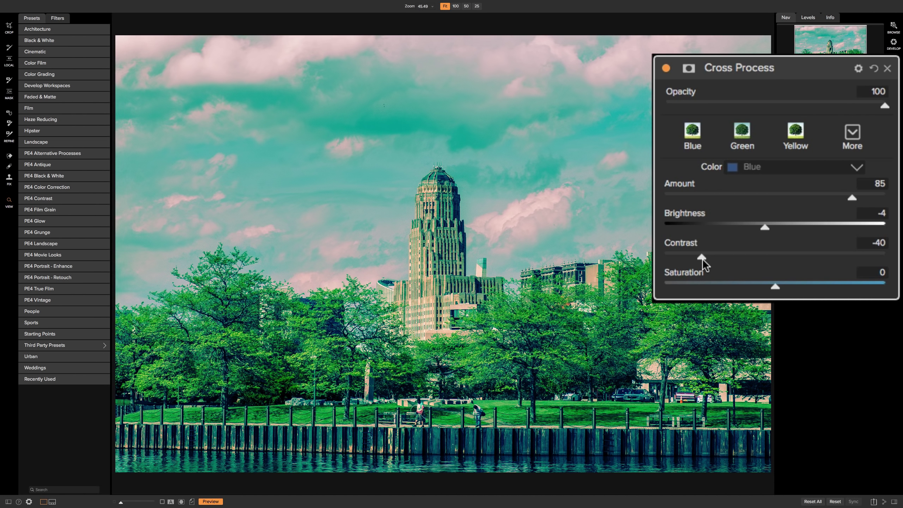
drag(702, 258, 658, 260)
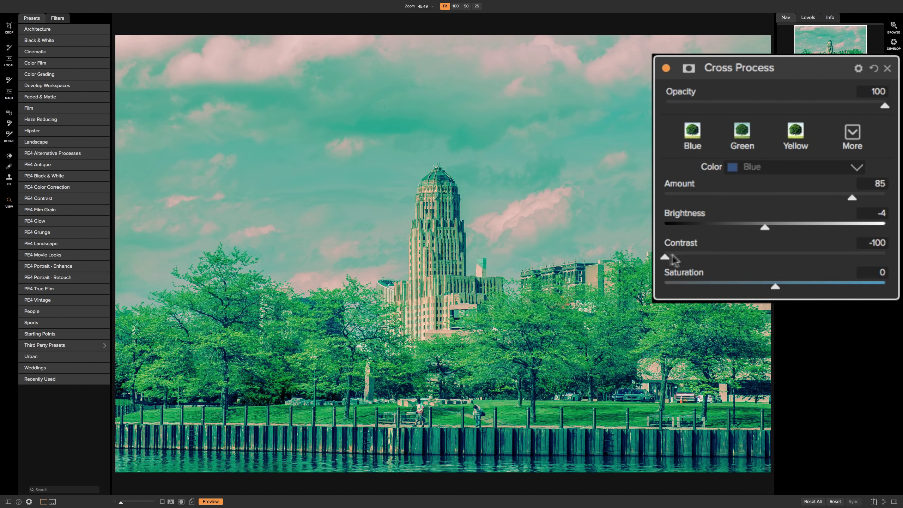
drag(672, 257, 699, 255)
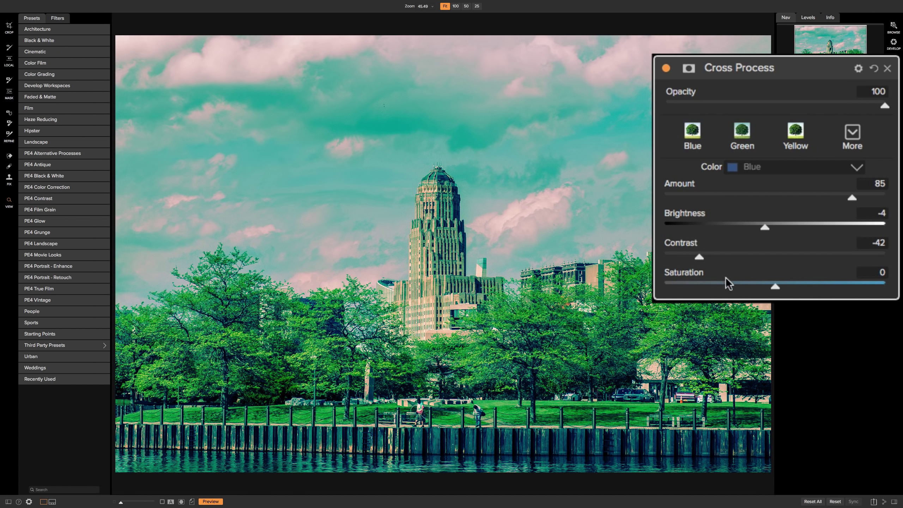
mouse_move(774, 286)
mouse_down()
mouse_move(864, 287)
mouse_move(753, 288)
mouse_move(777, 289)
mouse_up()
drag(850, 198, 838, 197)
drag(765, 226, 771, 227)
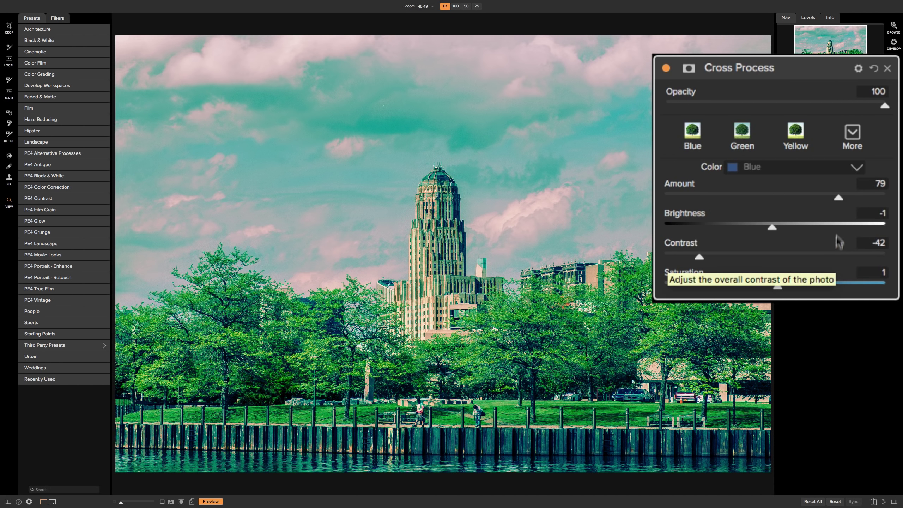
Step: Save the tuned Cross Process settings through More > Save New Style as 'My Style'
click(852, 133)
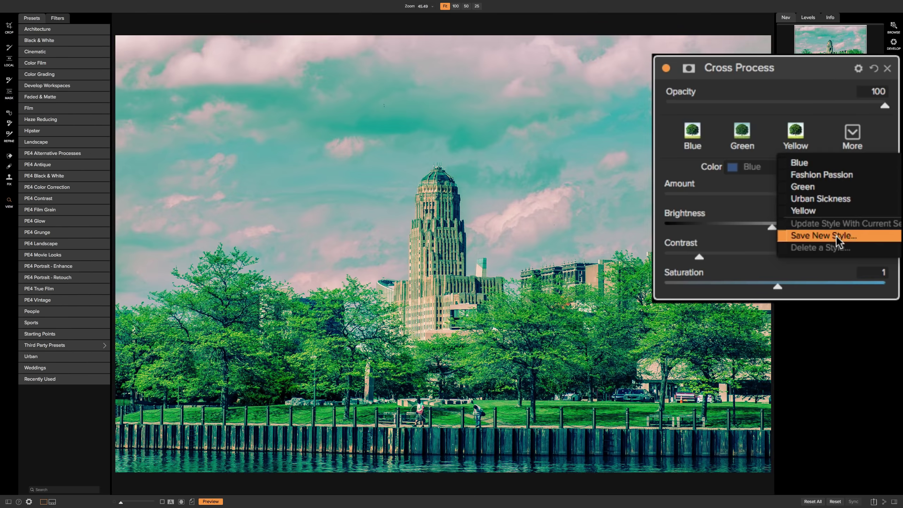
click(836, 234)
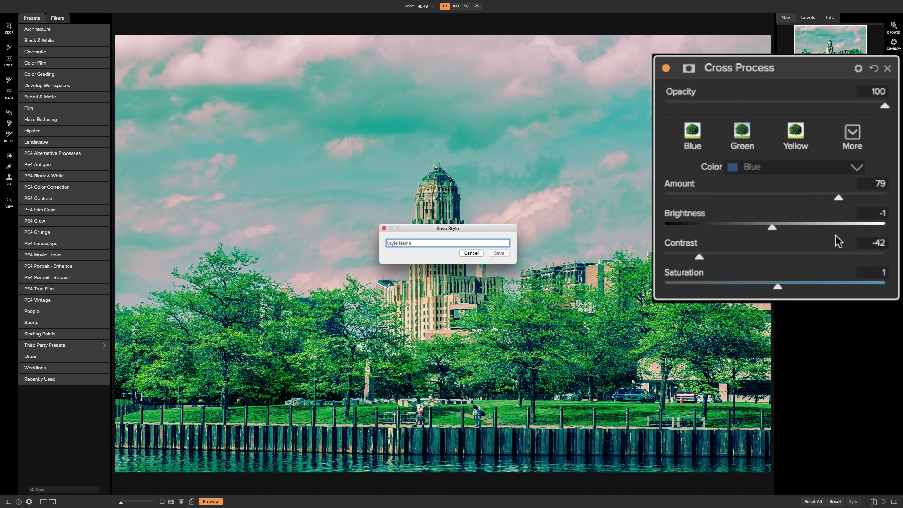
text(My Style)
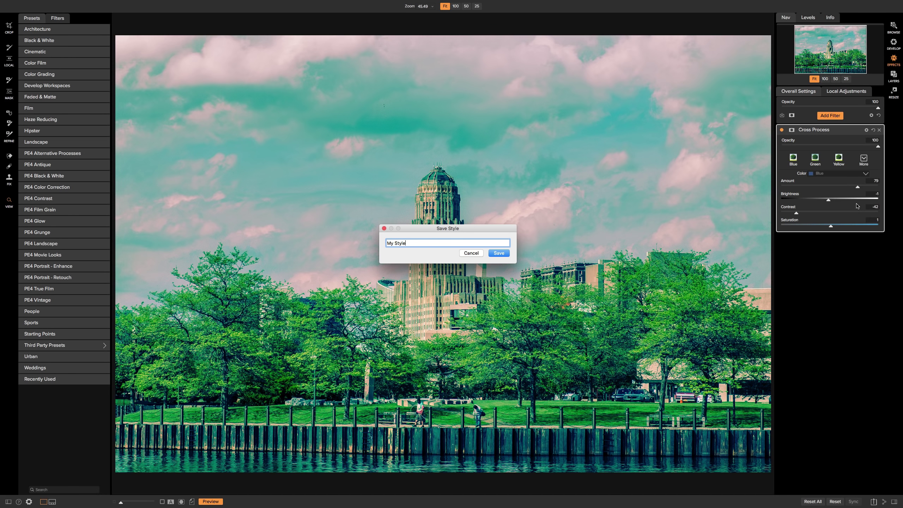
key(Return)
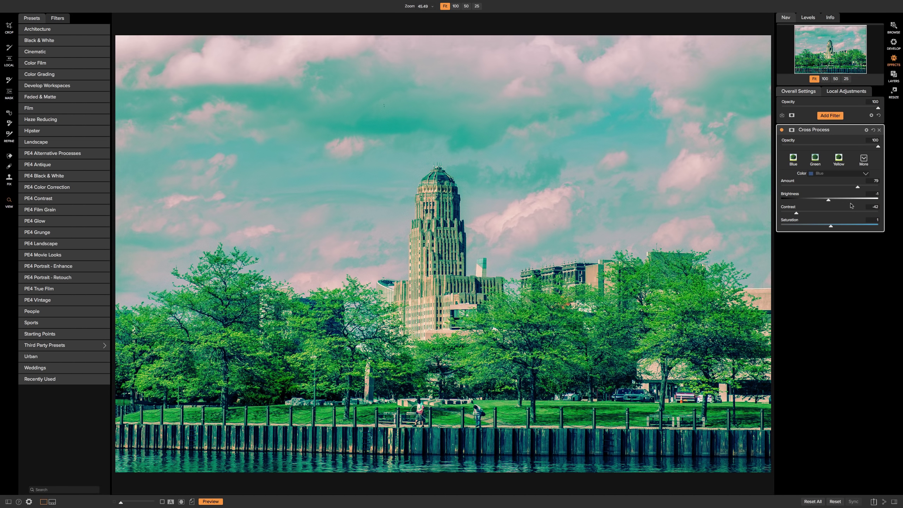
Step: Re-add Cross Process with the My Style style, then delete a stray empty filter slot
click(879, 132)
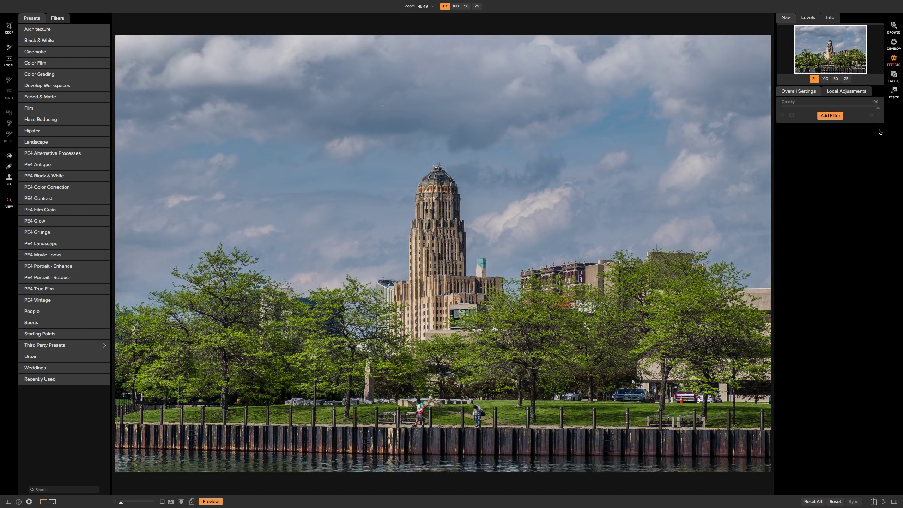
click(825, 116)
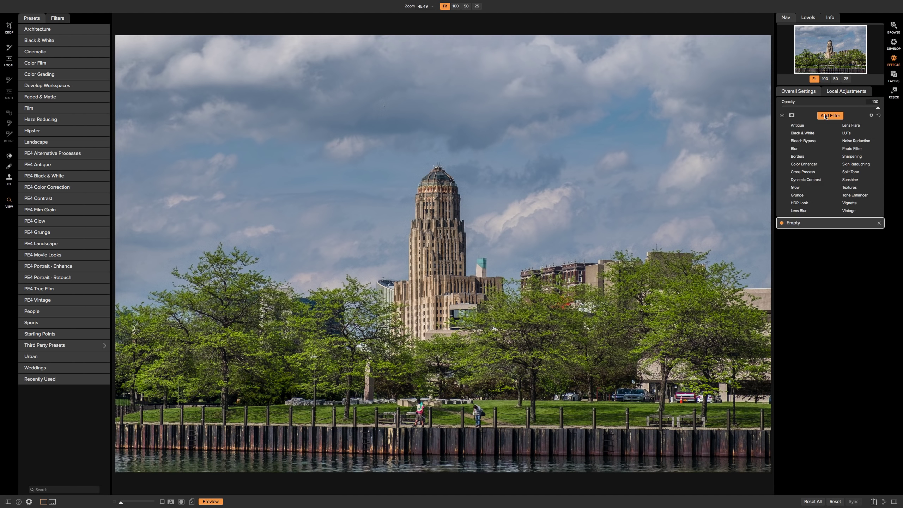
click(804, 172)
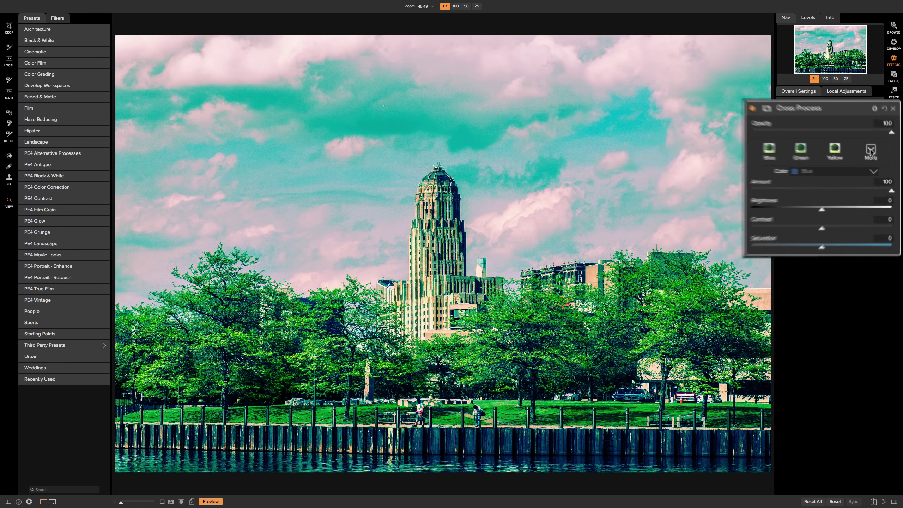
click(863, 159)
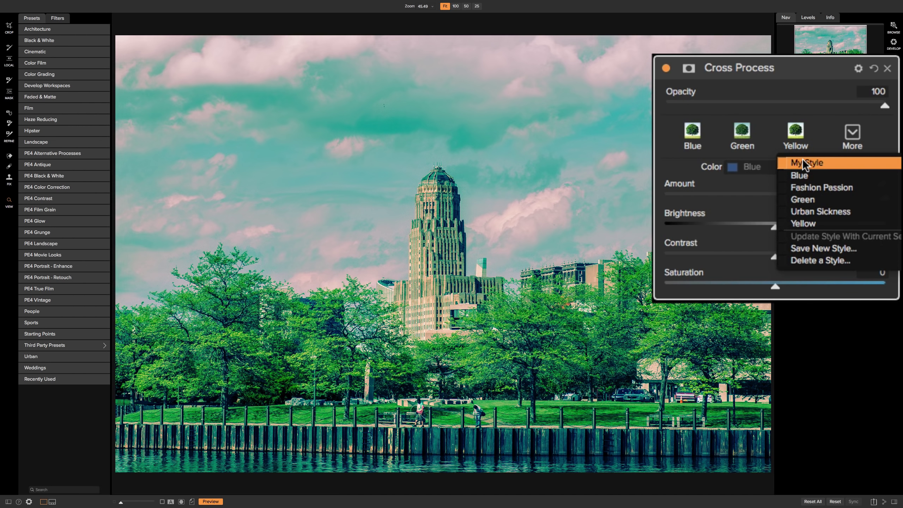
click(802, 161)
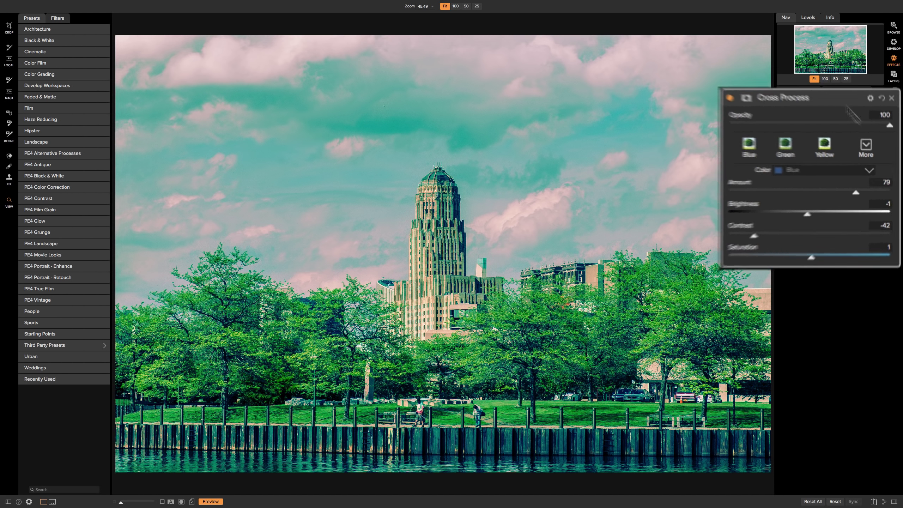
click(827, 116)
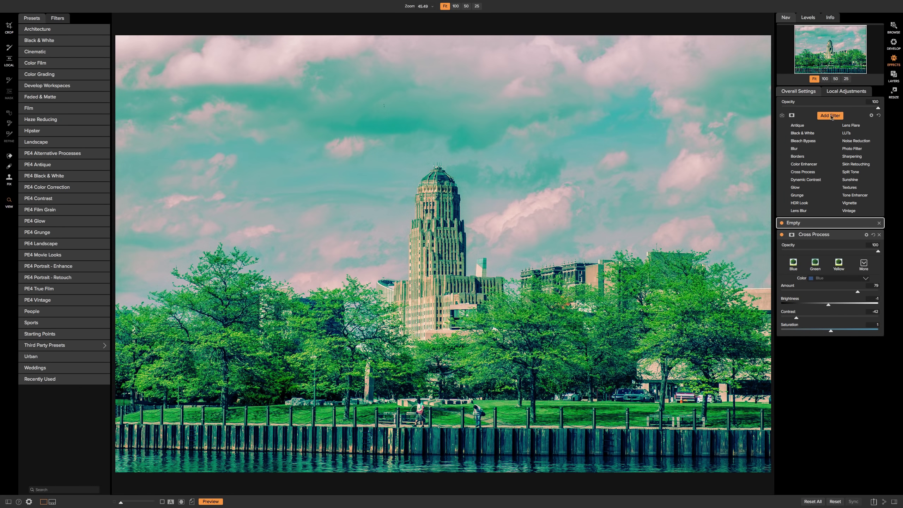
click(879, 222)
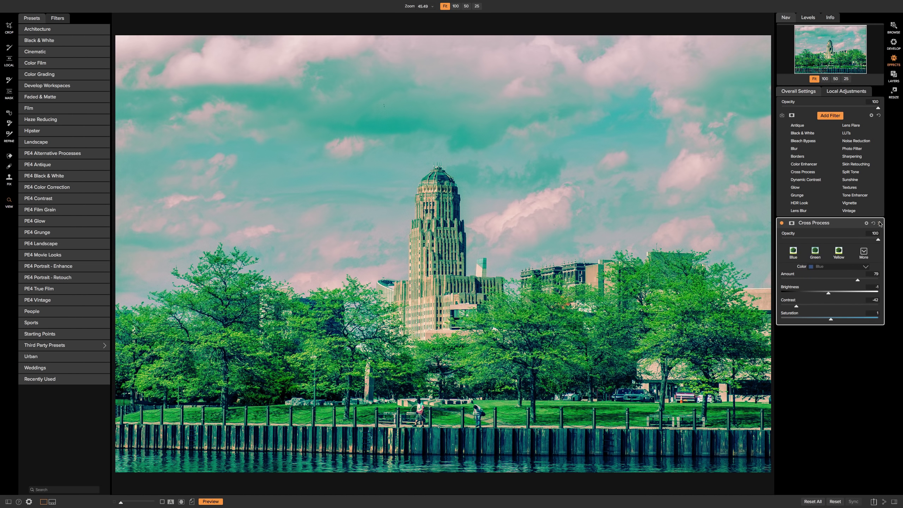
Step: Open the marina photo from the Cross Processing album for editing in Effects
click(893, 27)
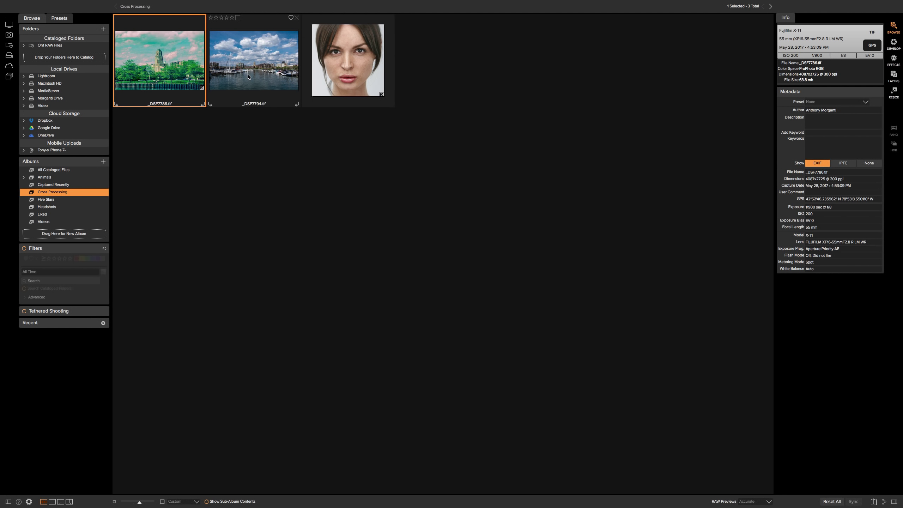
double_click(284, 95)
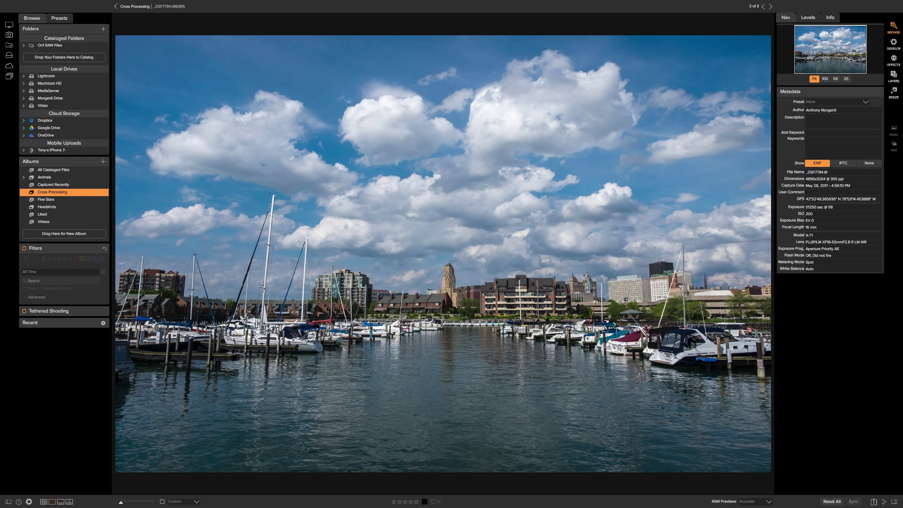
click(893, 59)
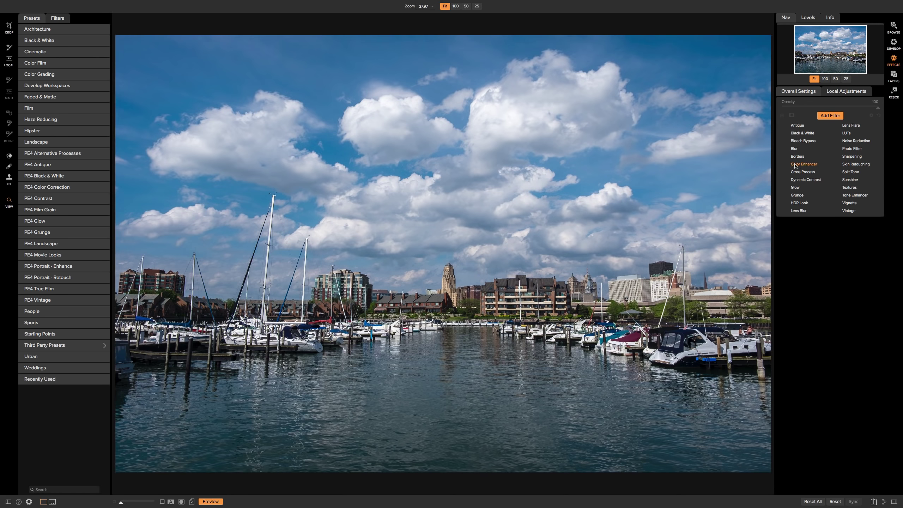
Step: Add Cross Process, try Blue, Green and Yellow, then apply the Fashion Passion style
click(796, 172)
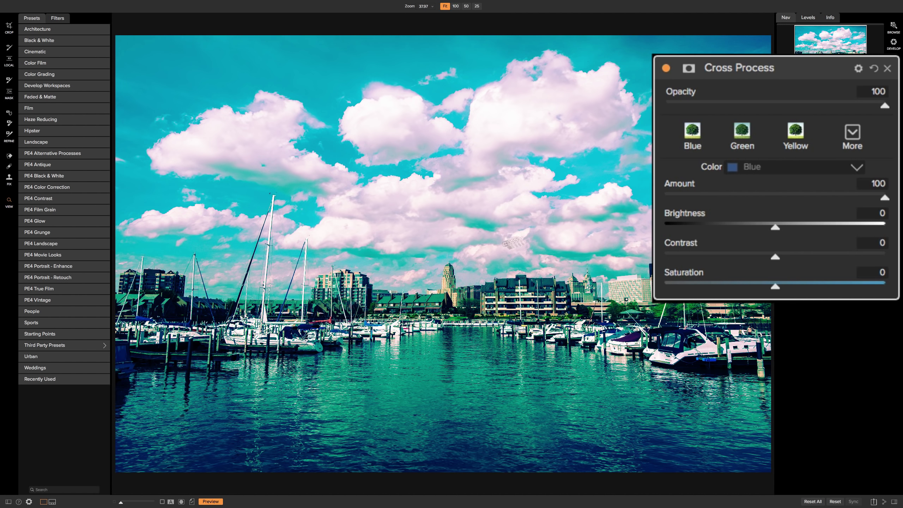
click(695, 132)
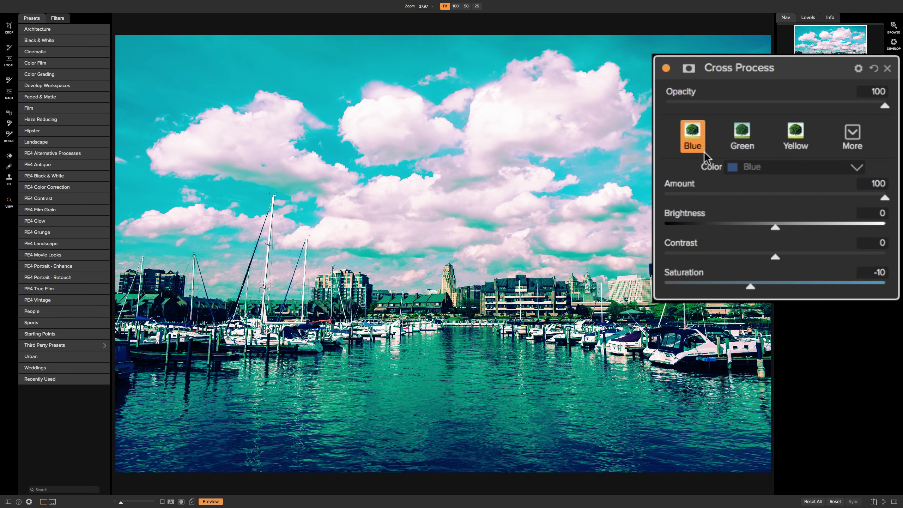
click(743, 132)
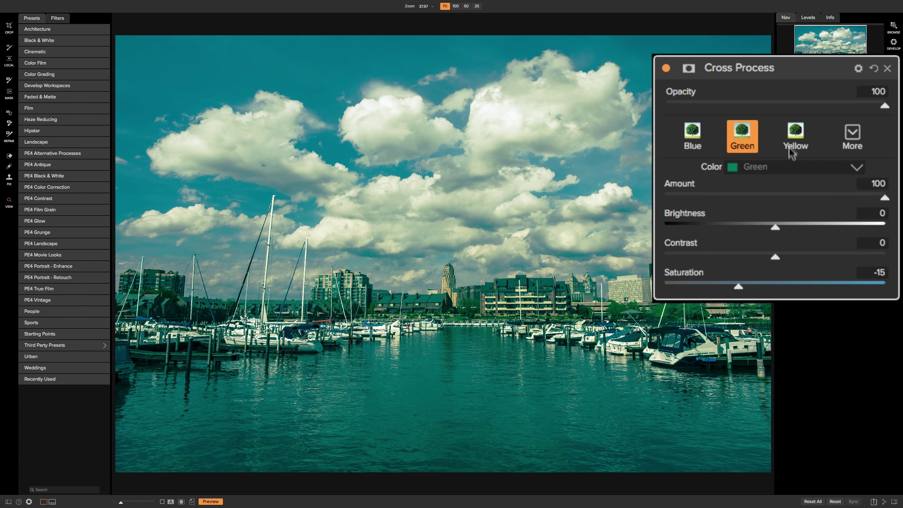
click(789, 130)
click(853, 137)
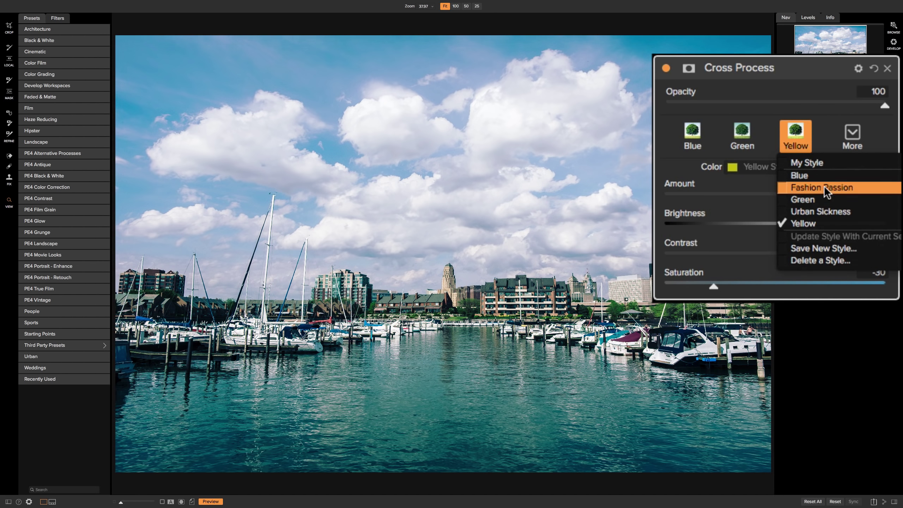
click(824, 186)
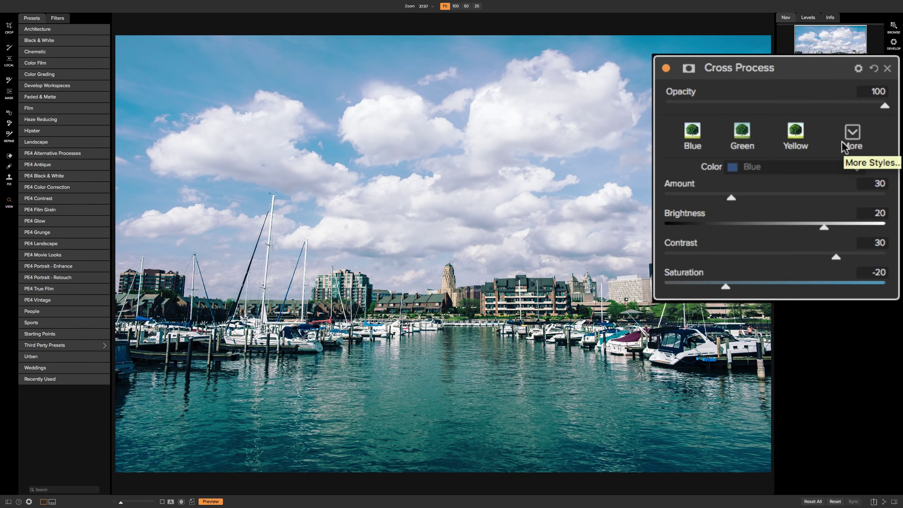
Step: Lower the marina effect to Amount 28, Brightness 16, Contrast 9 and Saturation -24
mouse_move(728, 198)
mouse_down()
mouse_move(788, 198)
mouse_move(728, 198)
mouse_up()
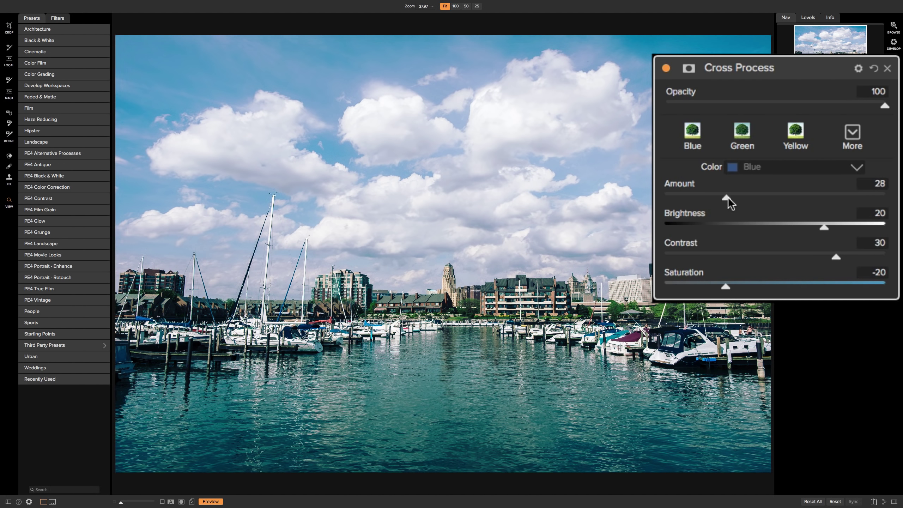
drag(817, 227, 817, 228)
drag(832, 260, 797, 255)
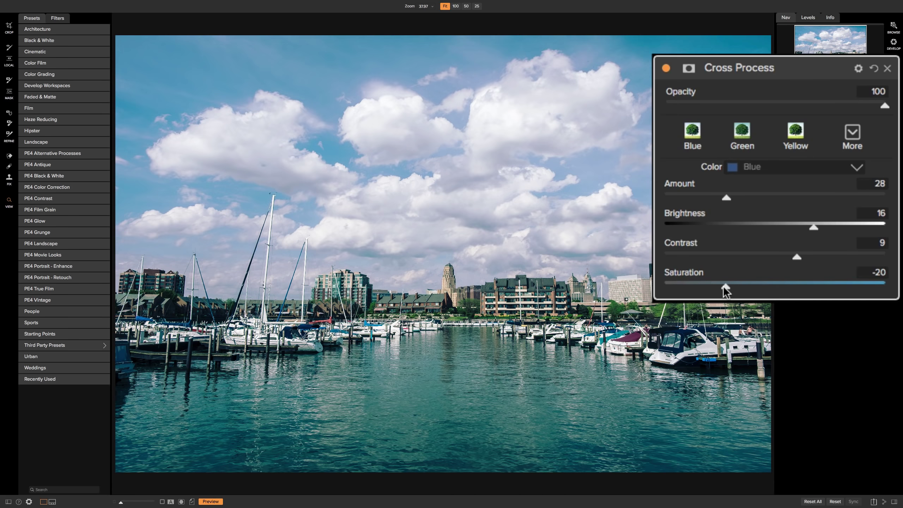
mouse_move(724, 286)
mouse_down()
mouse_move(737, 287)
mouse_move(722, 287)
mouse_up()
Step: Open the close-up portrait from the album's thumbnail grid for editing in Effects
click(888, 29)
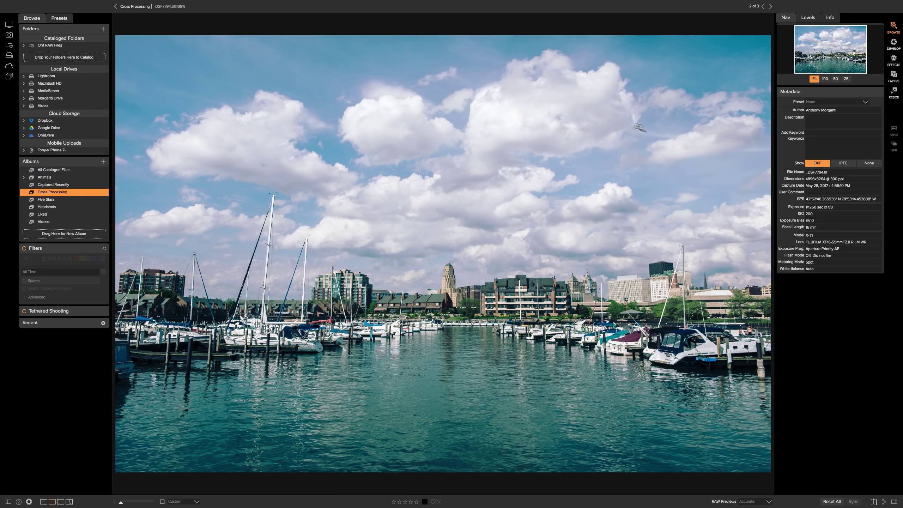
key(g)
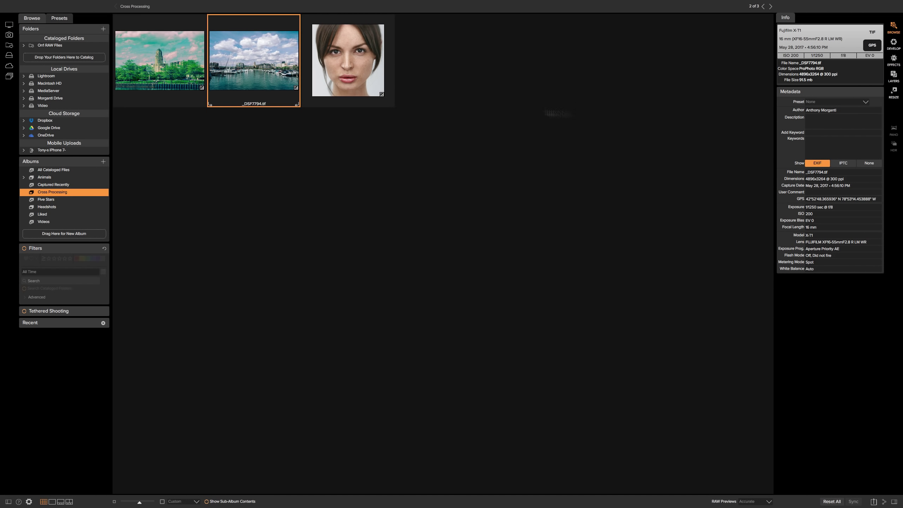
click(358, 75)
double_click(370, 86)
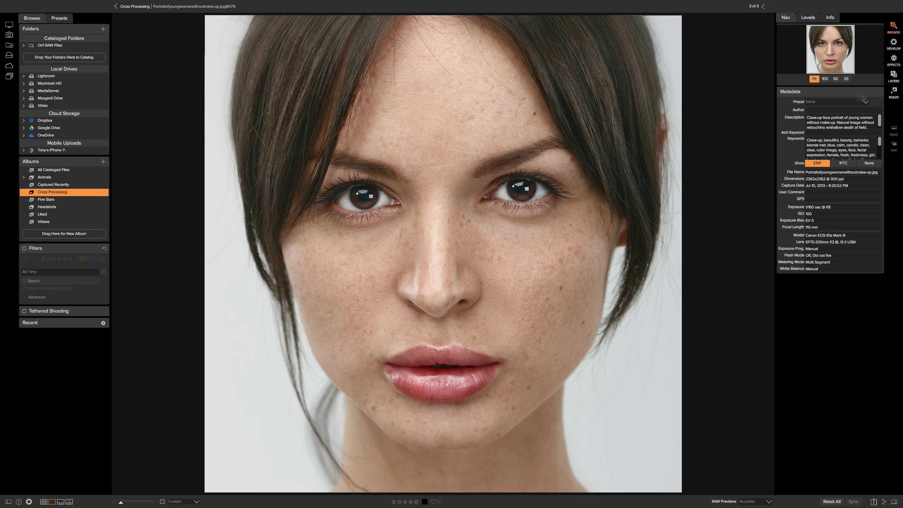
click(894, 60)
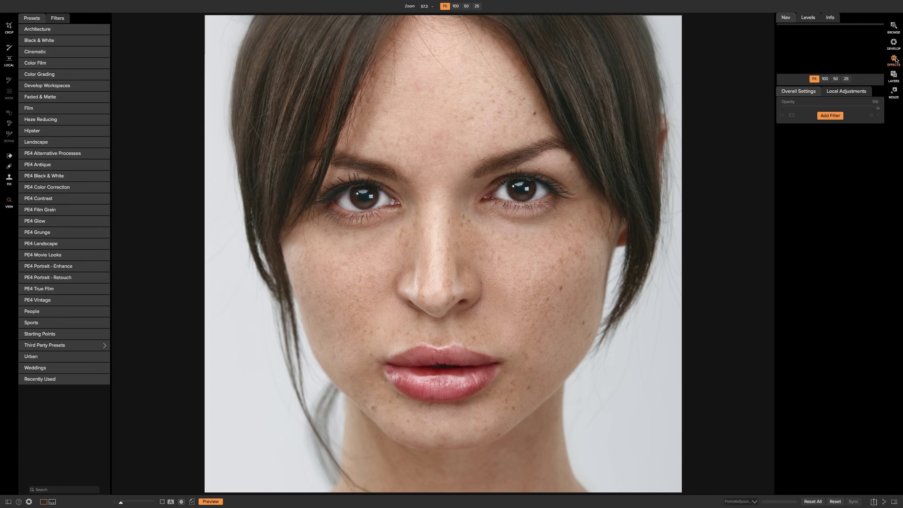
Step: Add Cross Process and settle on the Green style at Amount 100, Saturation -15
click(825, 117)
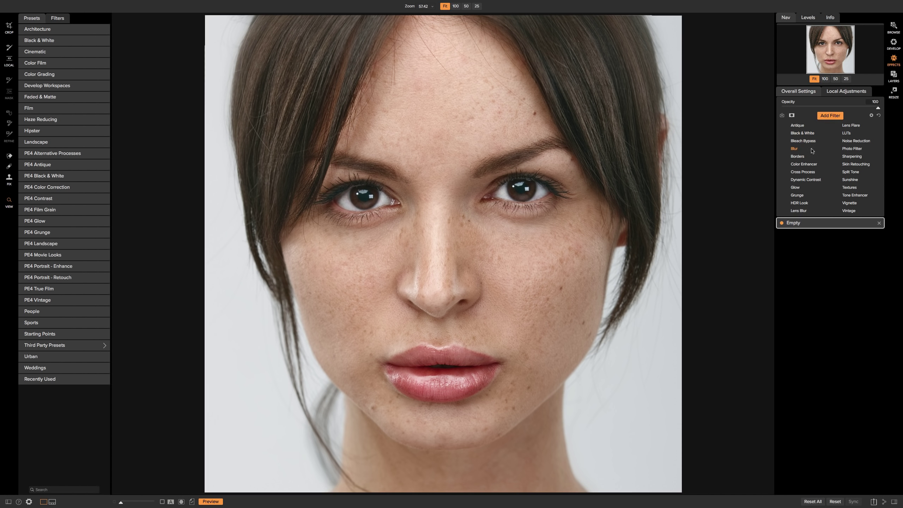
click(802, 172)
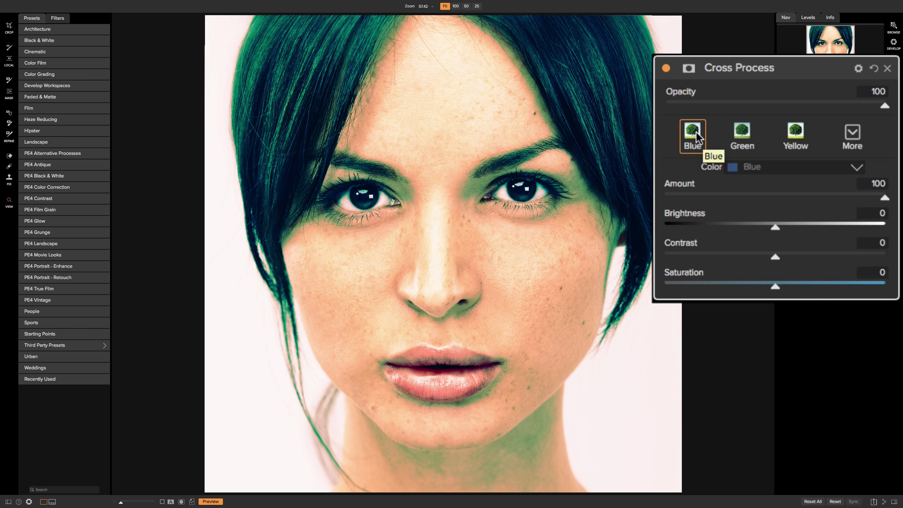
click(695, 131)
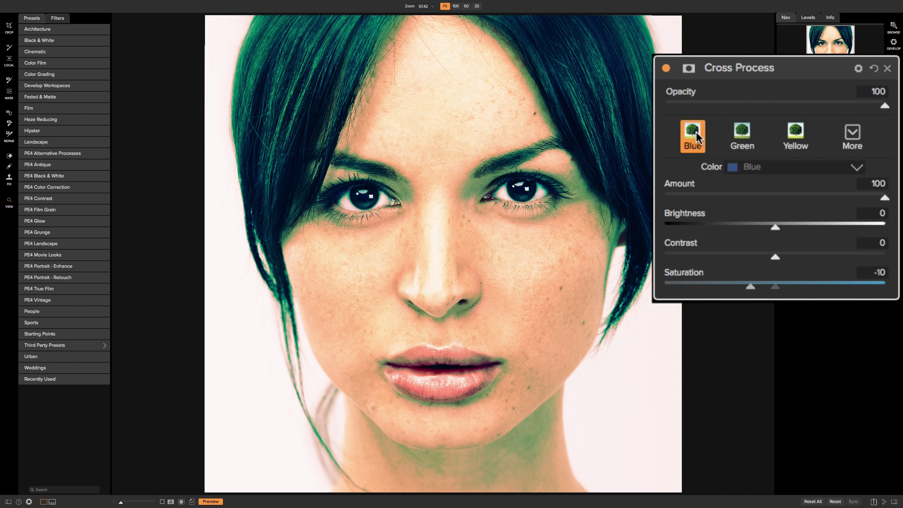
click(741, 131)
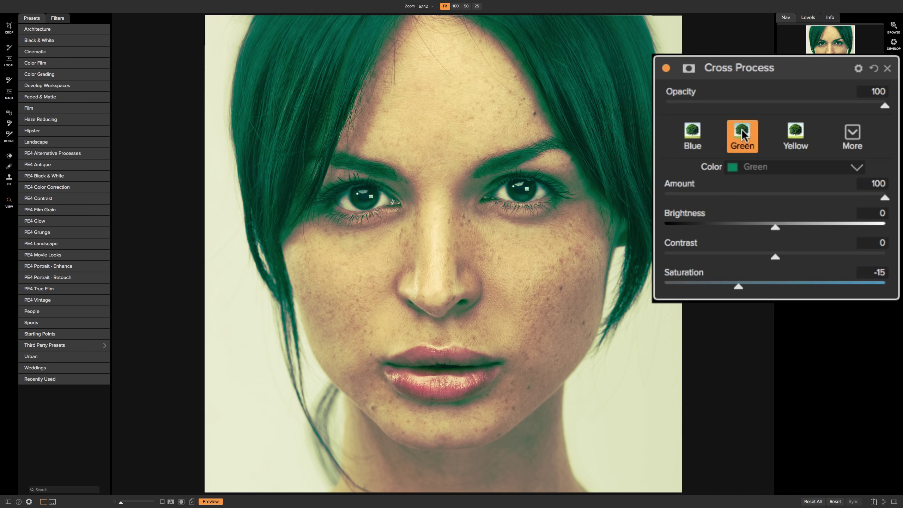
Step: Switch the portrait's cross-process to Yellow Strong: Amount 100, Brightness 11, Contrast 18, Saturation -15
click(805, 124)
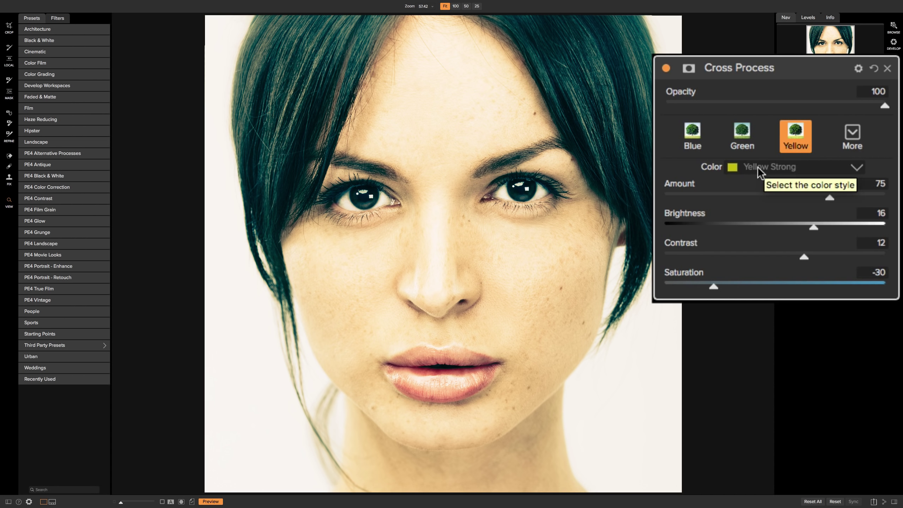
drag(828, 198, 890, 204)
drag(814, 228, 818, 257)
drag(713, 286, 739, 290)
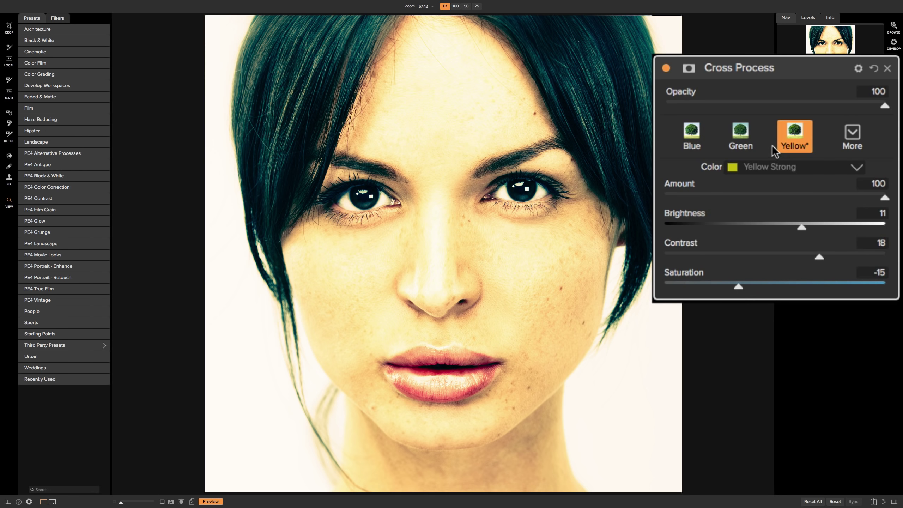
Step: Pick Fashion Passion from the extra styles, then tune Amount 43, Brightness 30, Contrast -28, Saturation -8
click(849, 135)
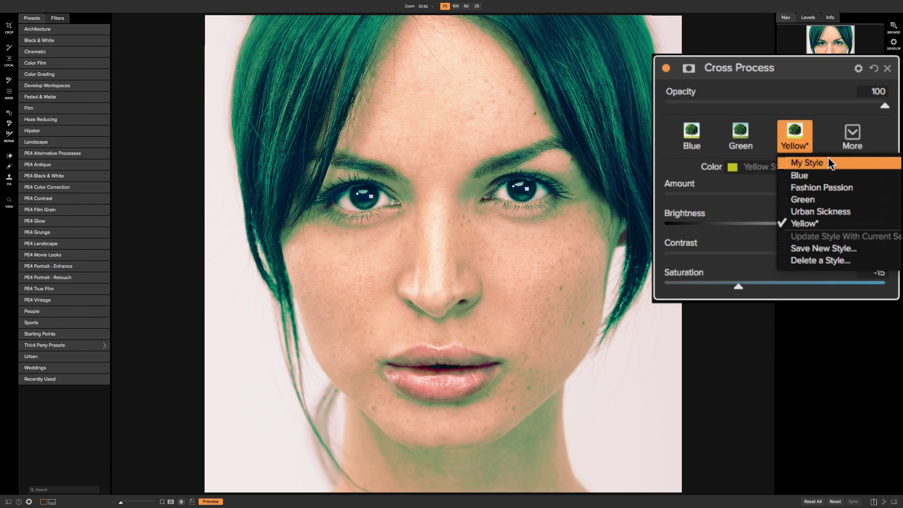
click(832, 186)
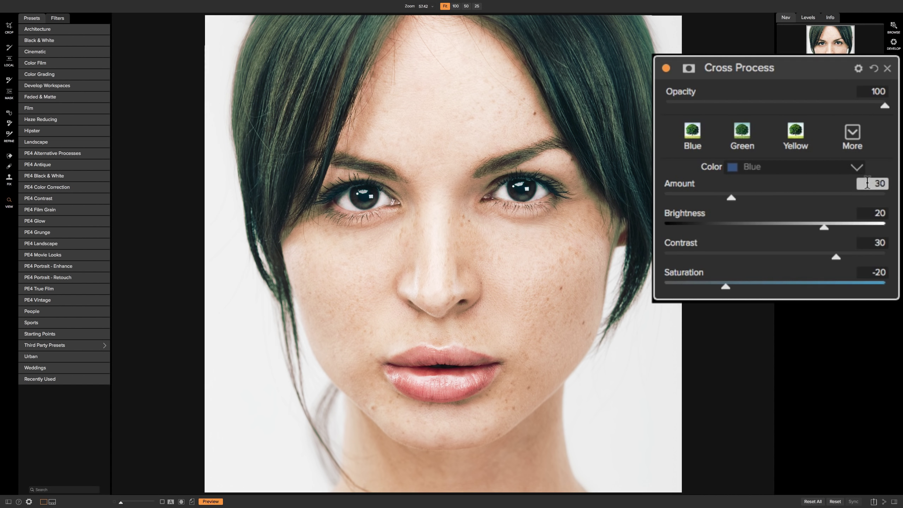
drag(730, 196, 759, 200)
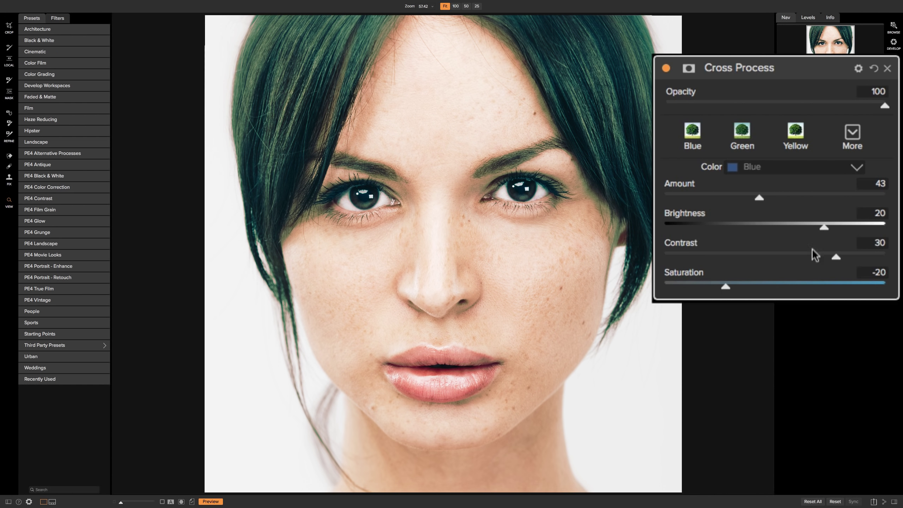
drag(823, 227, 718, 254)
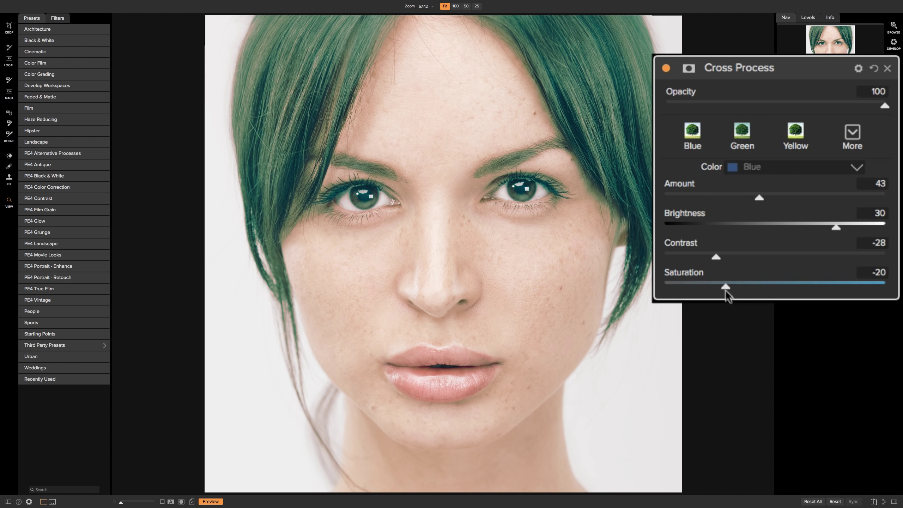
drag(725, 290, 756, 288)
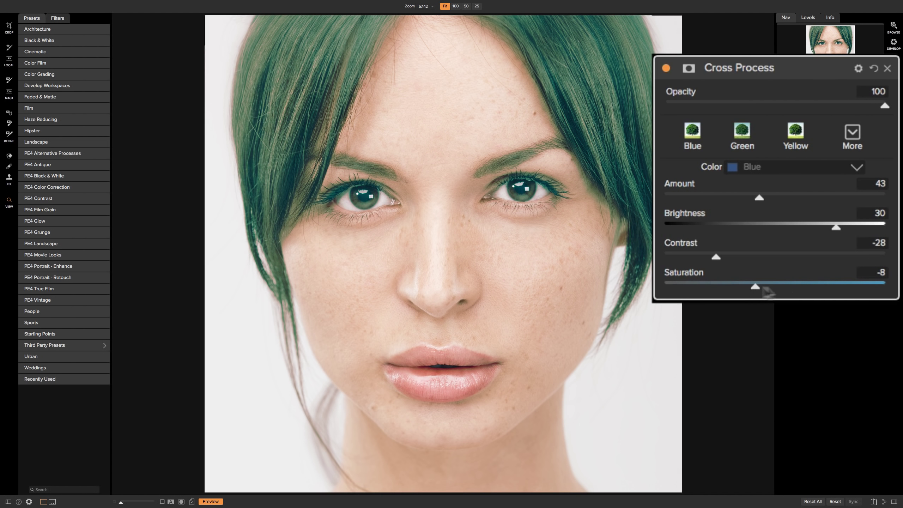